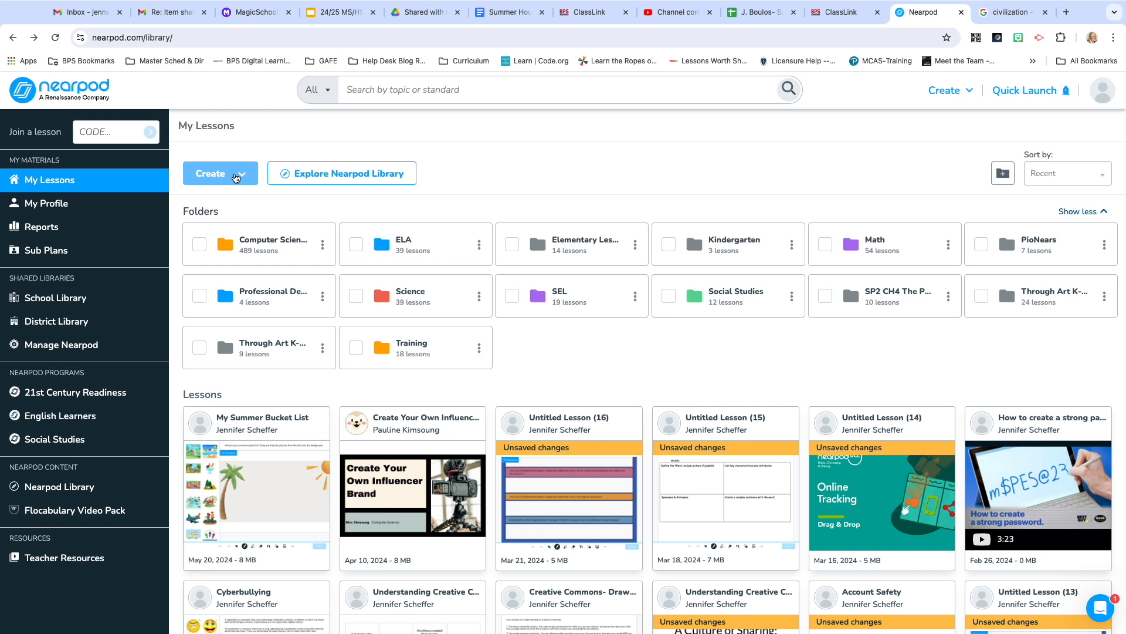
# - Create a new lesson and start it with an empty quiz
pyautogui.click(236, 176)
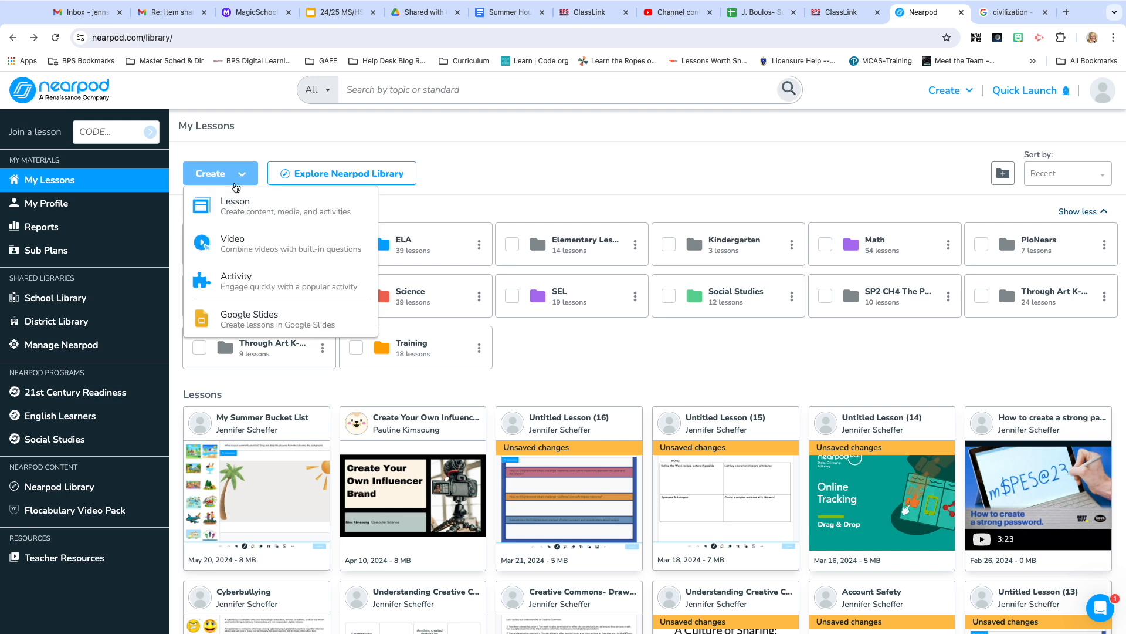
pyautogui.click(228, 209)
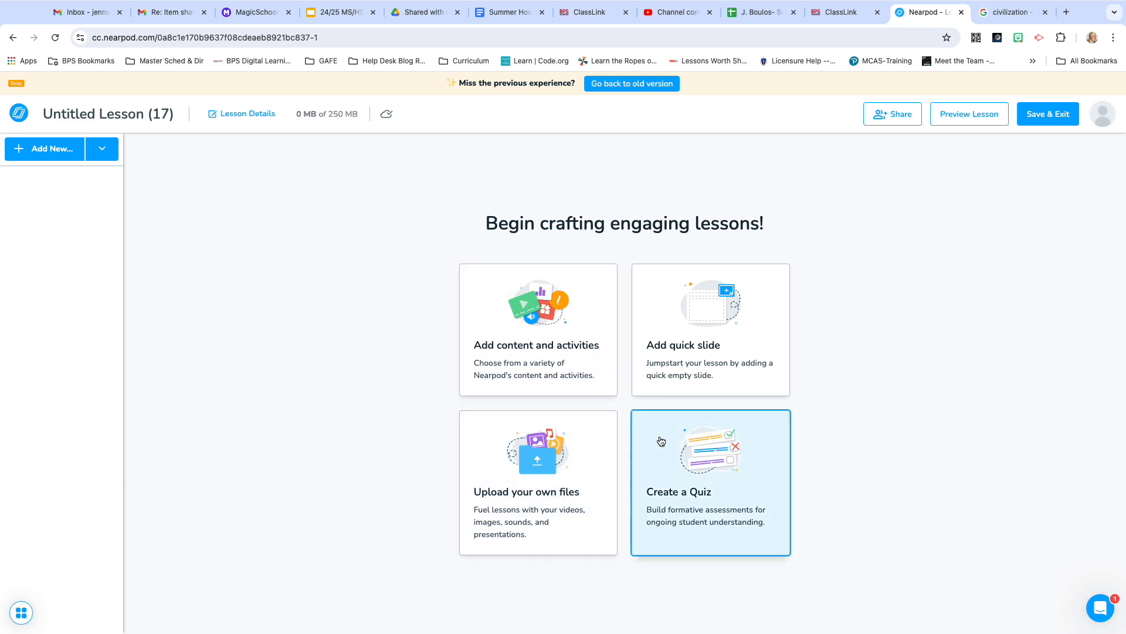
pyautogui.click(678, 478)
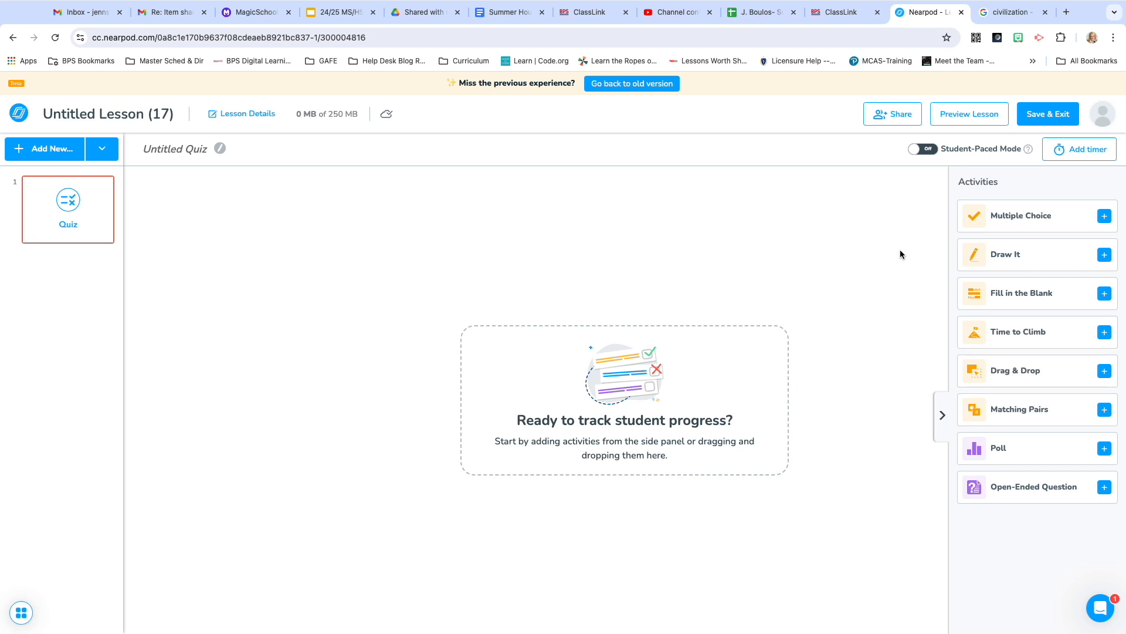
# - Add Multiple Choice, Draw It, Fill in the Blank and Open-Ended Question activities to the quiz, in that order
pyautogui.moveTo(1011, 220); pyautogui.dragTo(625, 392)
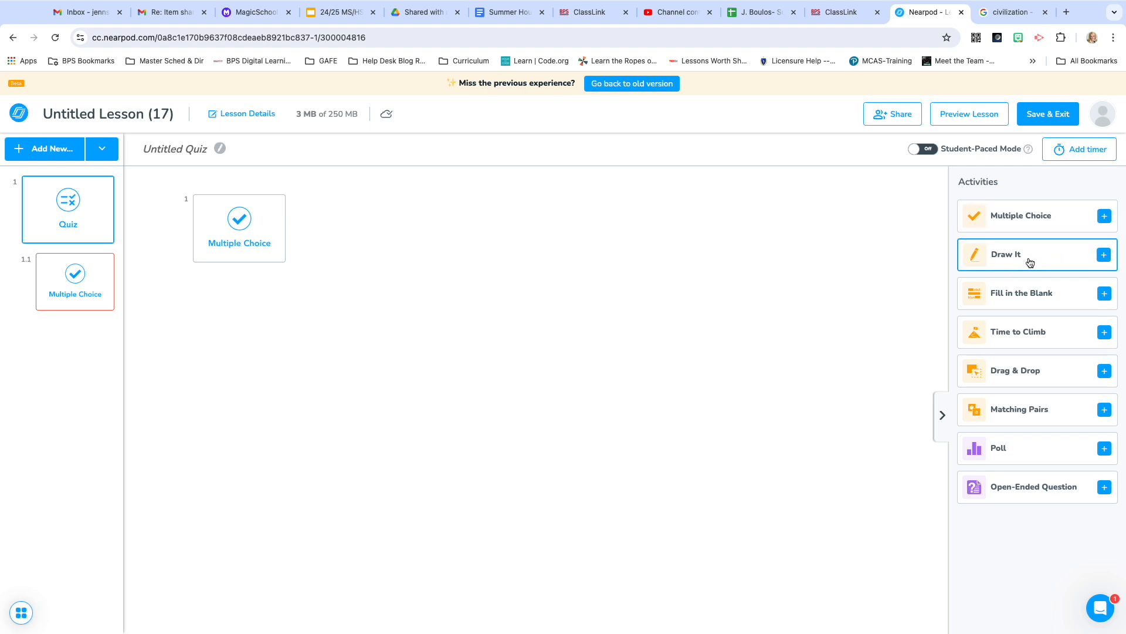
pyautogui.click(1105, 256)
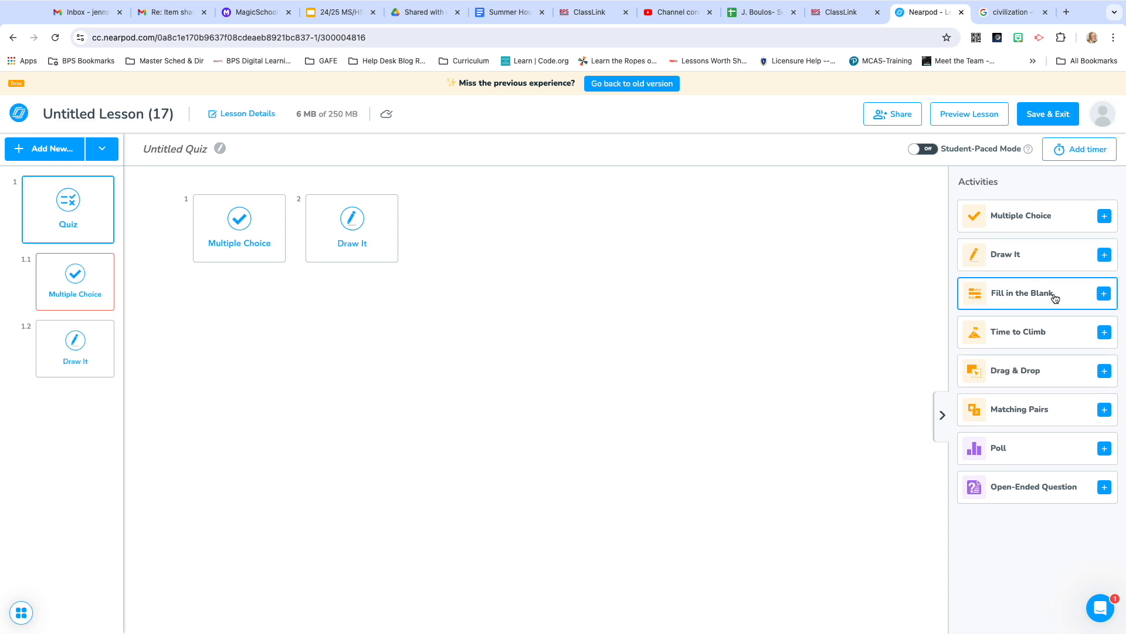
pyautogui.click(1104, 293)
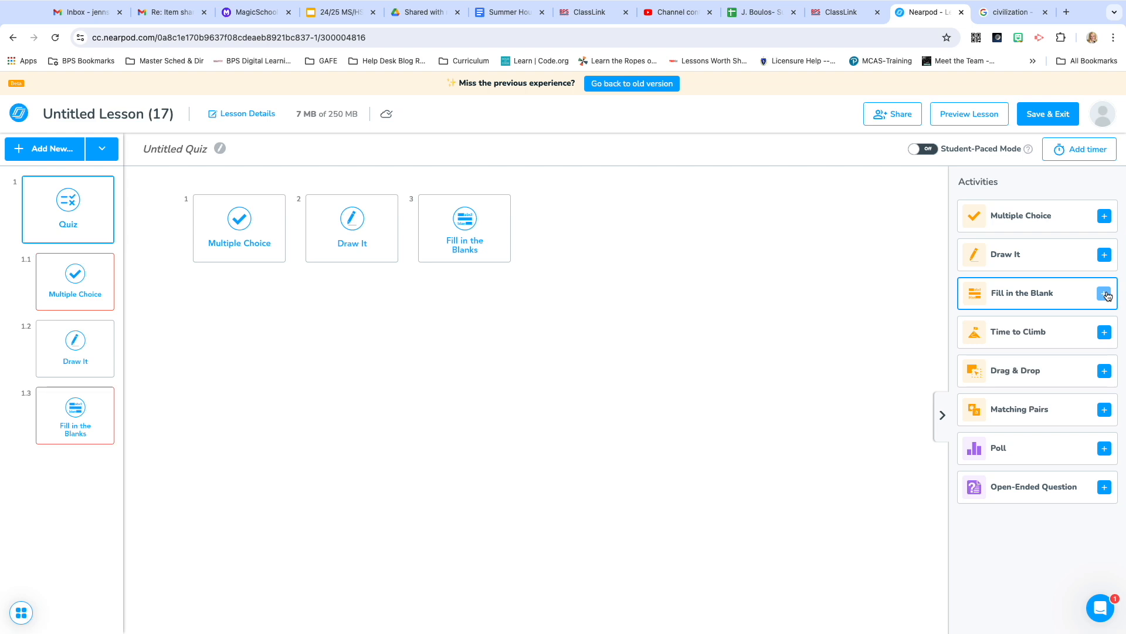
pyautogui.click(1103, 488)
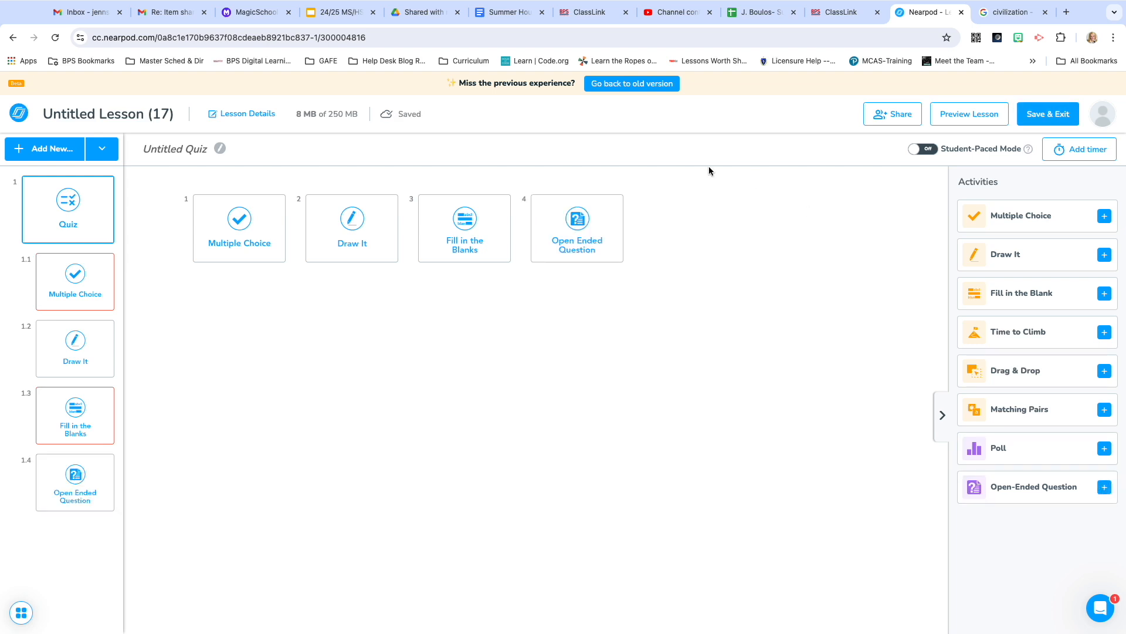
# - Reorder the quiz activities so that Draw It is second, Open Ended Question third and Fill in the Blanks fourth
pyautogui.moveTo(572, 227)
pyautogui.mouseDown()
pyautogui.moveTo(420, 221)
pyautogui.moveTo(470, 223)
pyautogui.mouseUp()
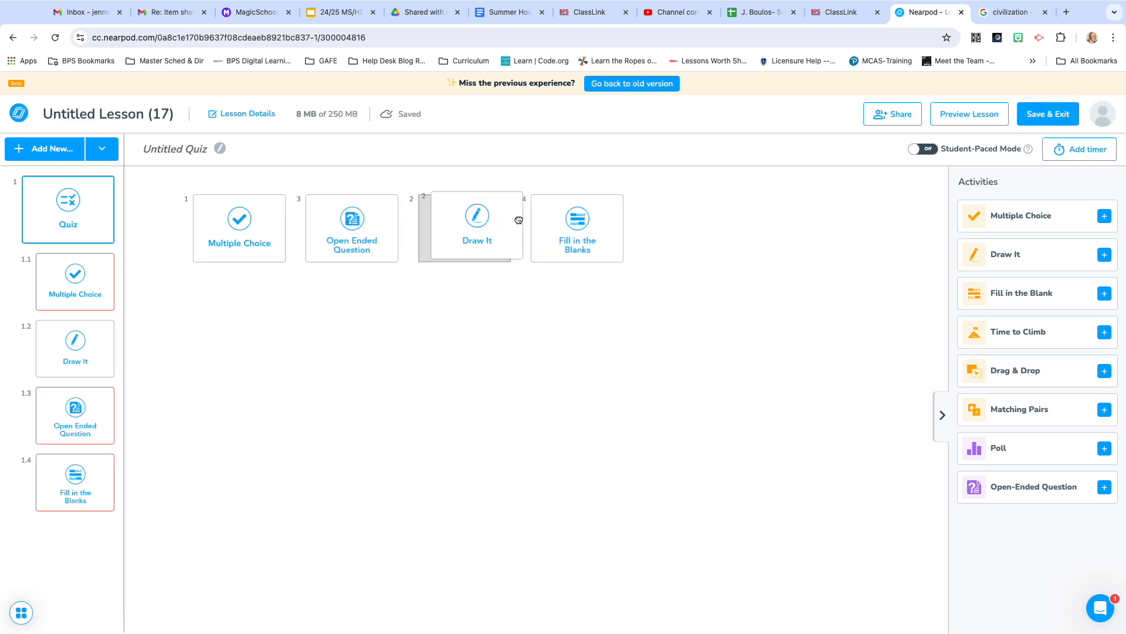
pyautogui.moveTo(378, 229); pyautogui.dragTo(511, 223)
pyautogui.moveTo(607, 211)
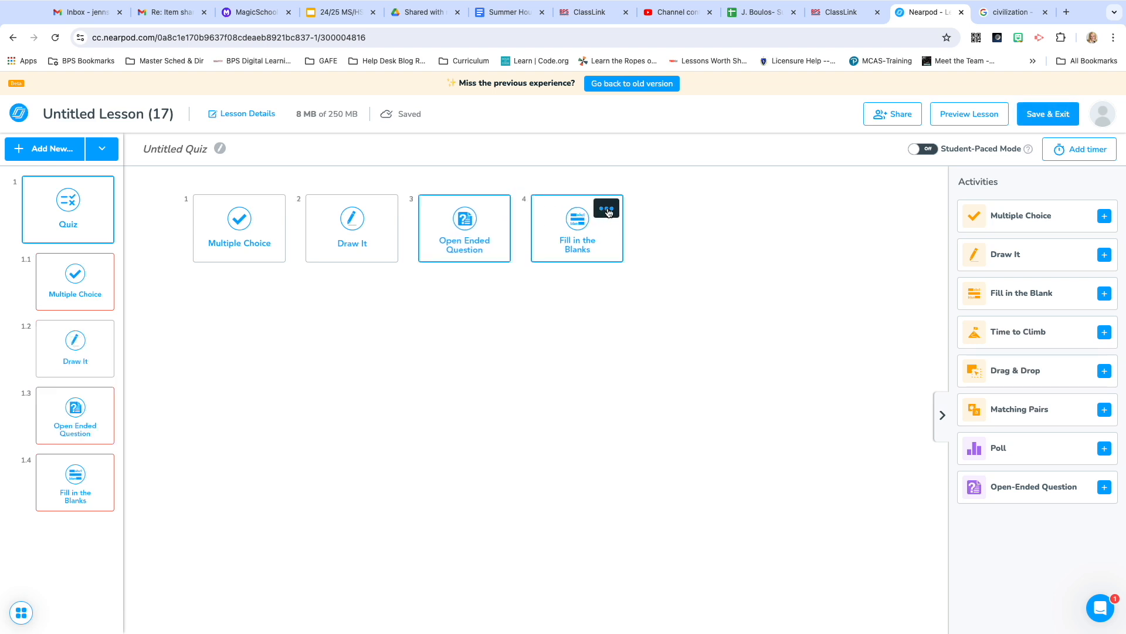
pyautogui.click(608, 209)
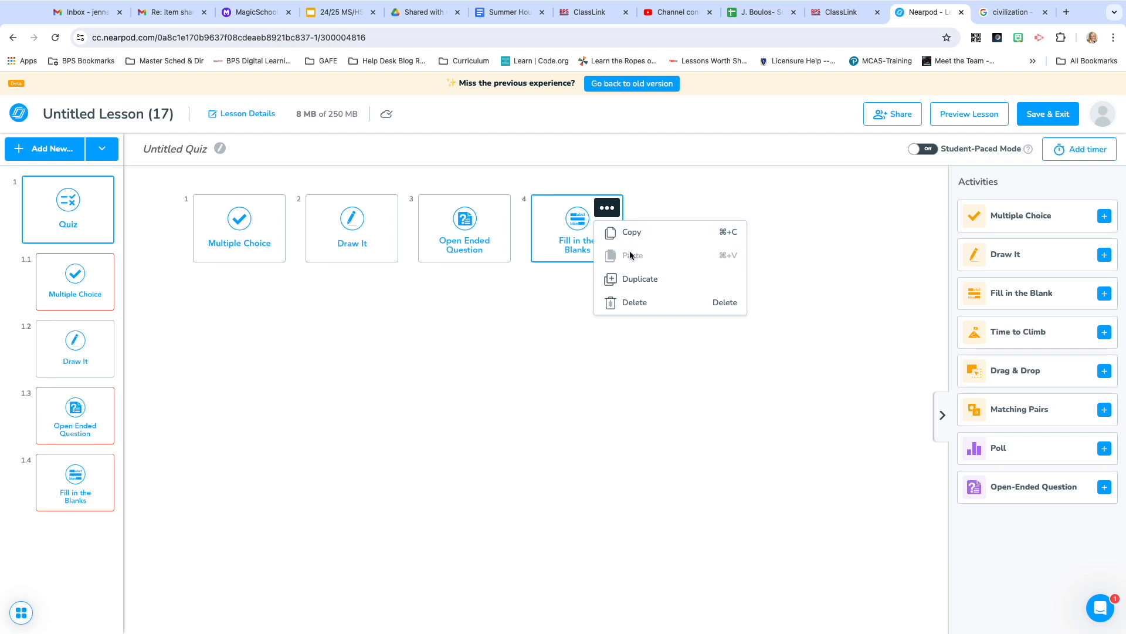
pyautogui.click(360, 337)
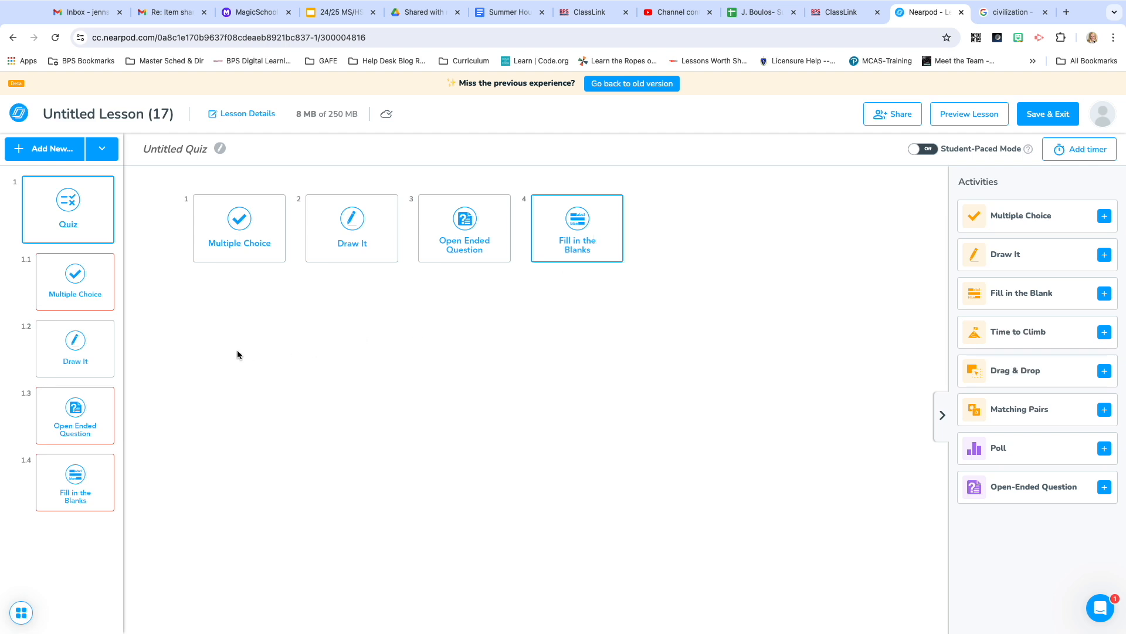
# - Examine the Multiple Choice editor, then the Draw It editor and its library of ready-made activities
pyautogui.click(61, 288)
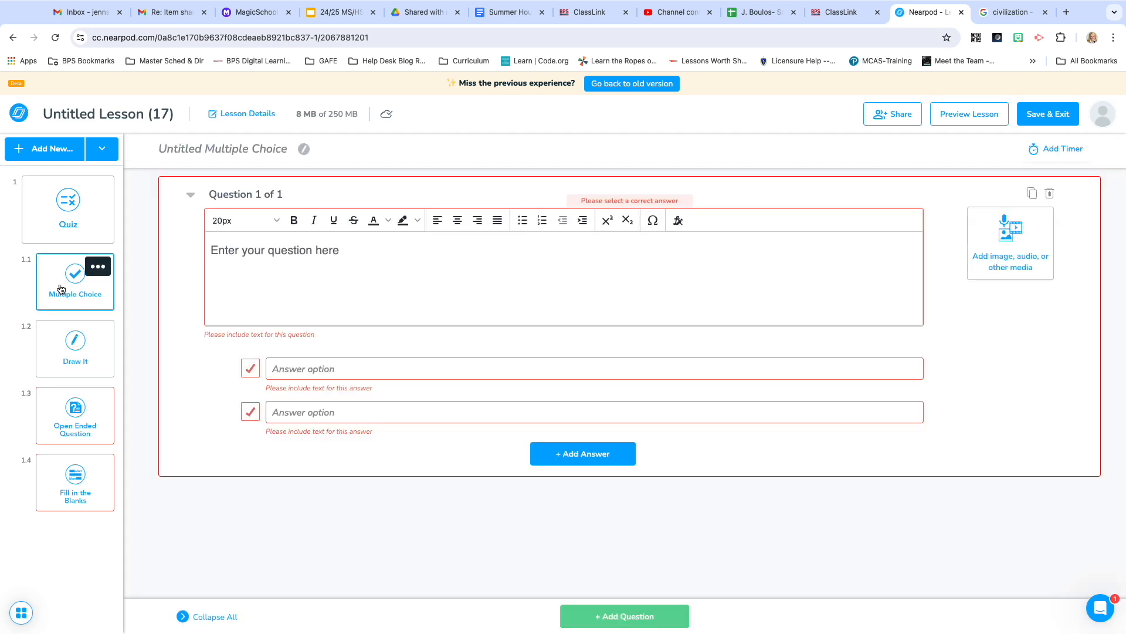
pyautogui.click(235, 253)
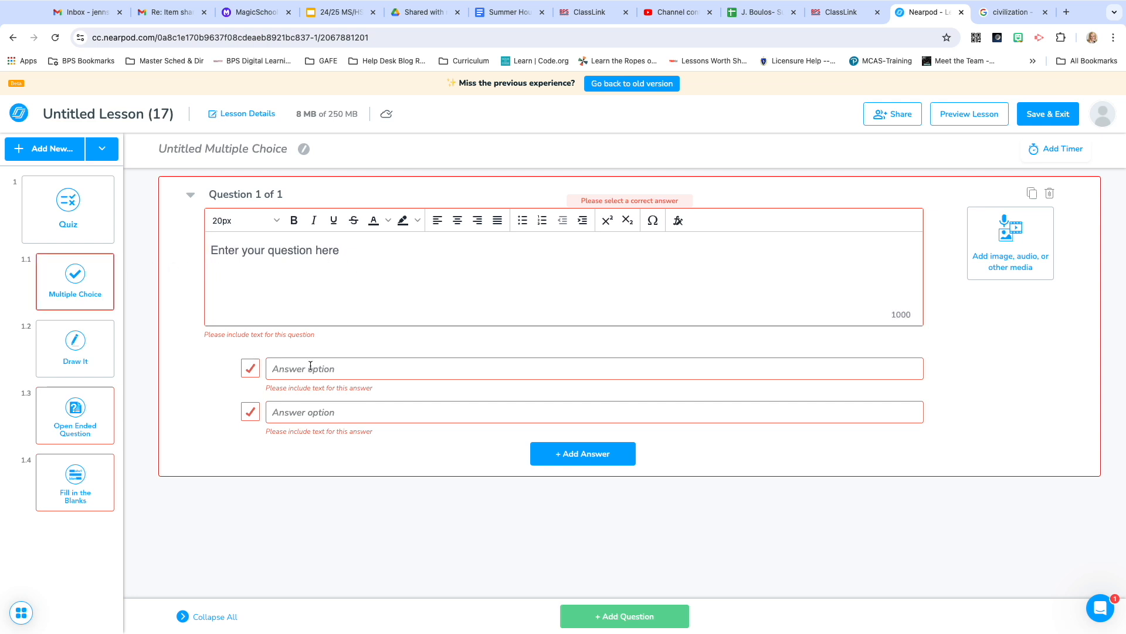
pyautogui.click(91, 355)
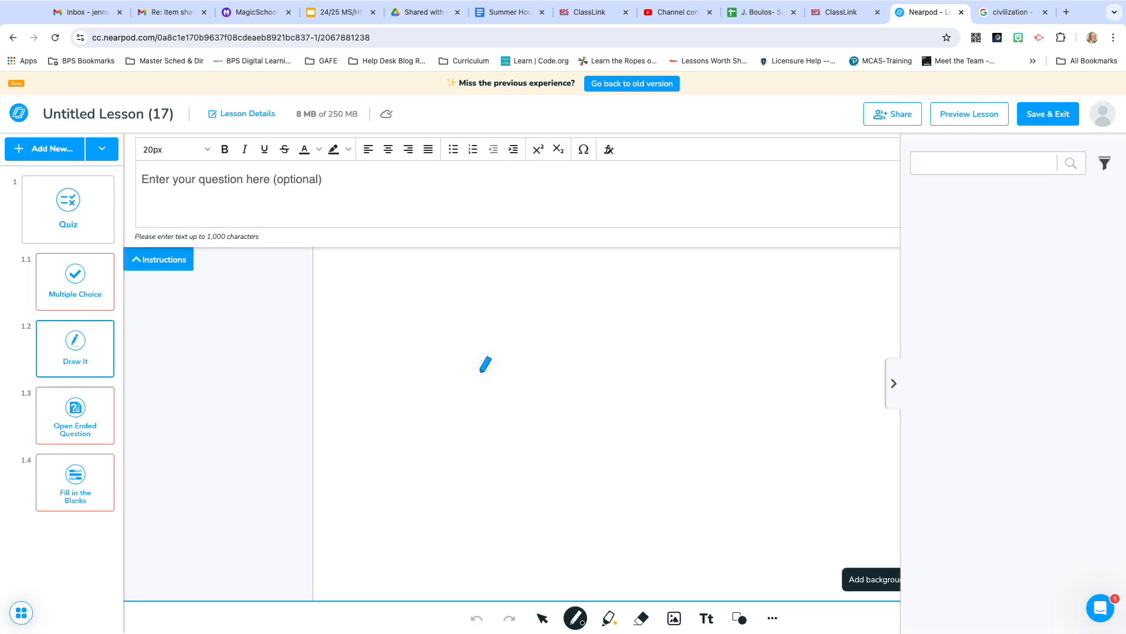
pyautogui.click(893, 394)
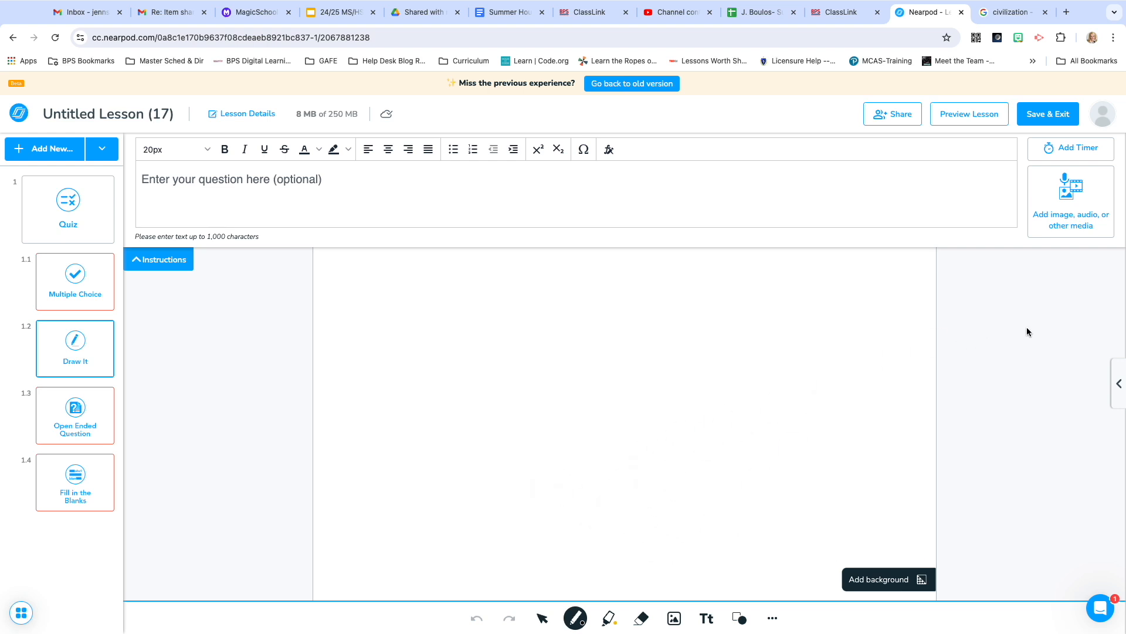
pyautogui.click(1118, 383)
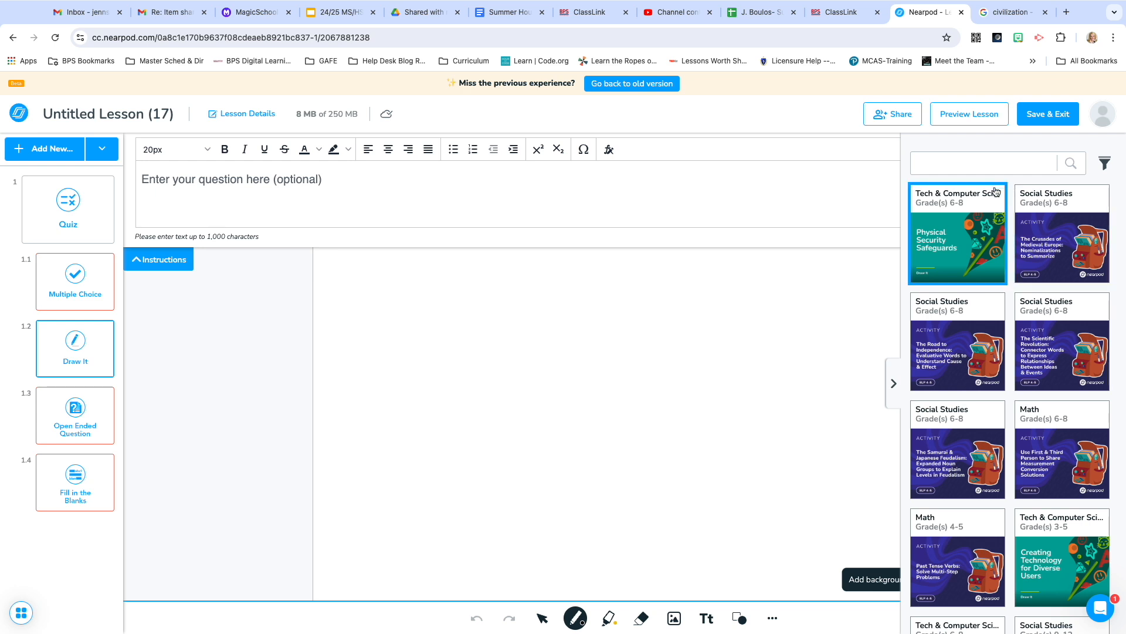
pyautogui.scroll(-2, 988, 431)
pyautogui.scroll(-1, 987, 431)
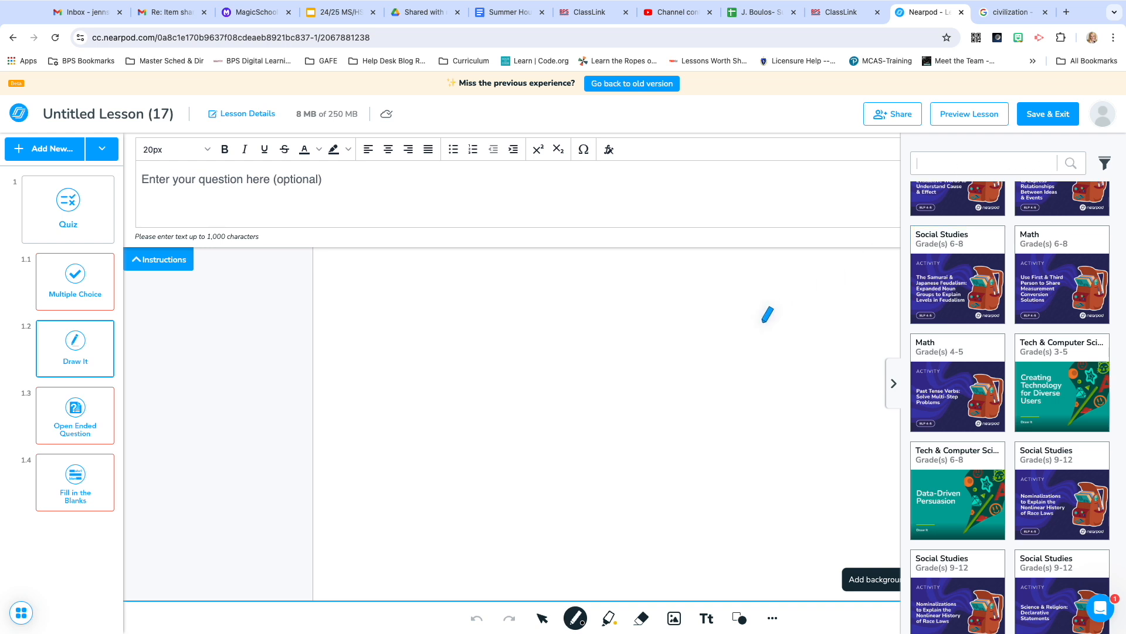
pyautogui.click(895, 393)
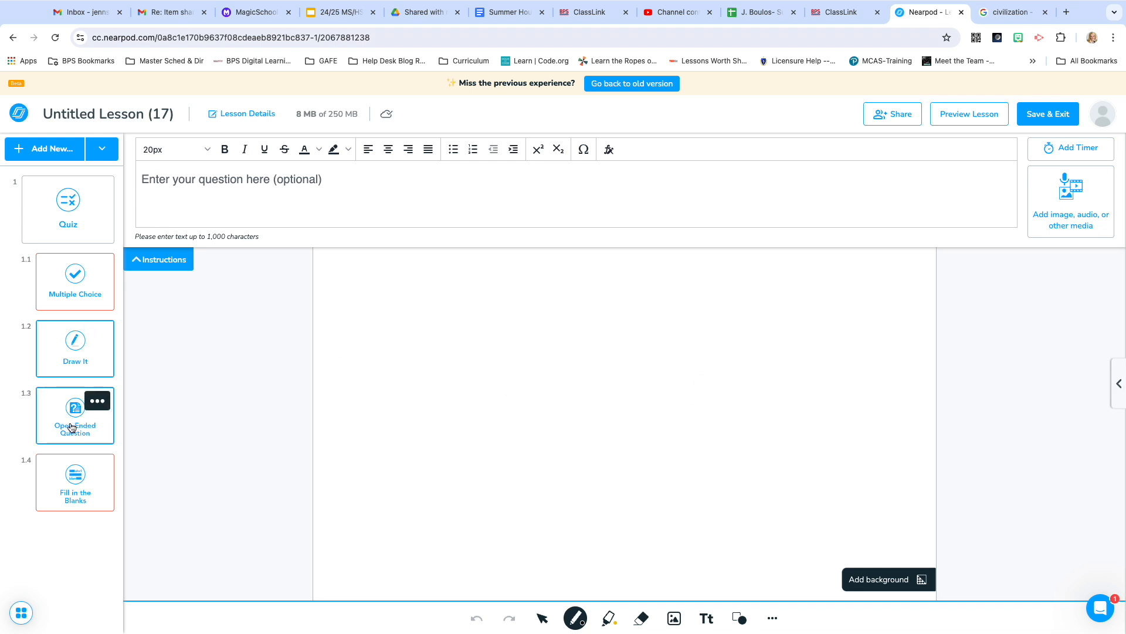
# - Check the Open Ended Question editor and move the Fill in the Blanks activity ahead of it in the quiz
pyautogui.click(72, 427)
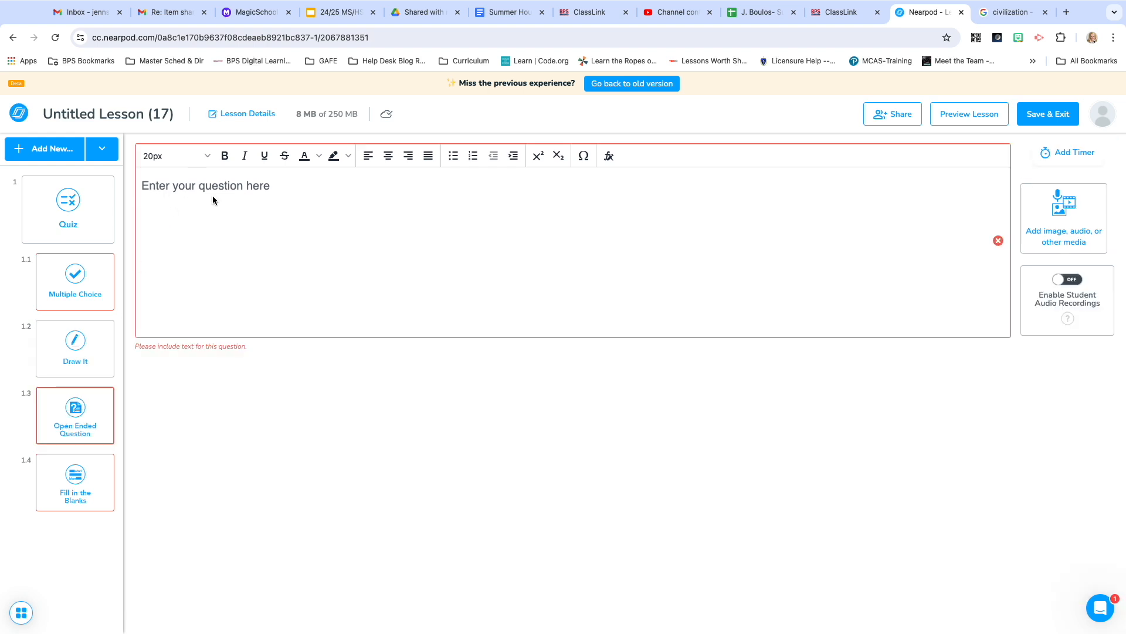
pyautogui.click(66, 478)
pyautogui.moveTo(66, 478); pyautogui.dragTo(63, 369)
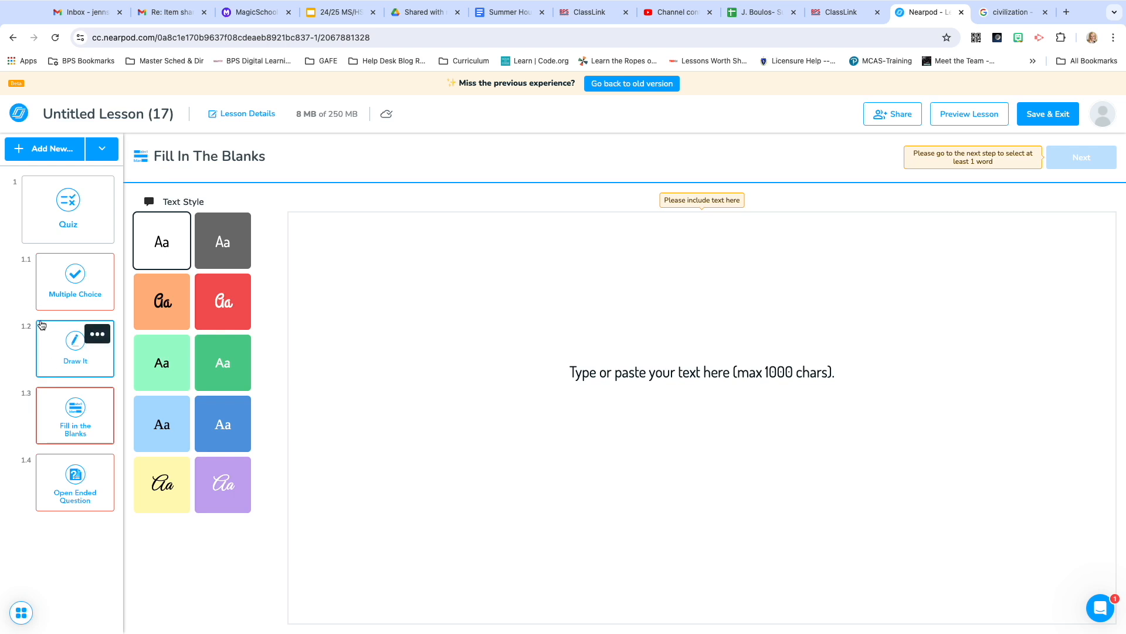
# - Return to the quiz overview and rename the quiz "Water Cycle"
pyautogui.click(66, 220)
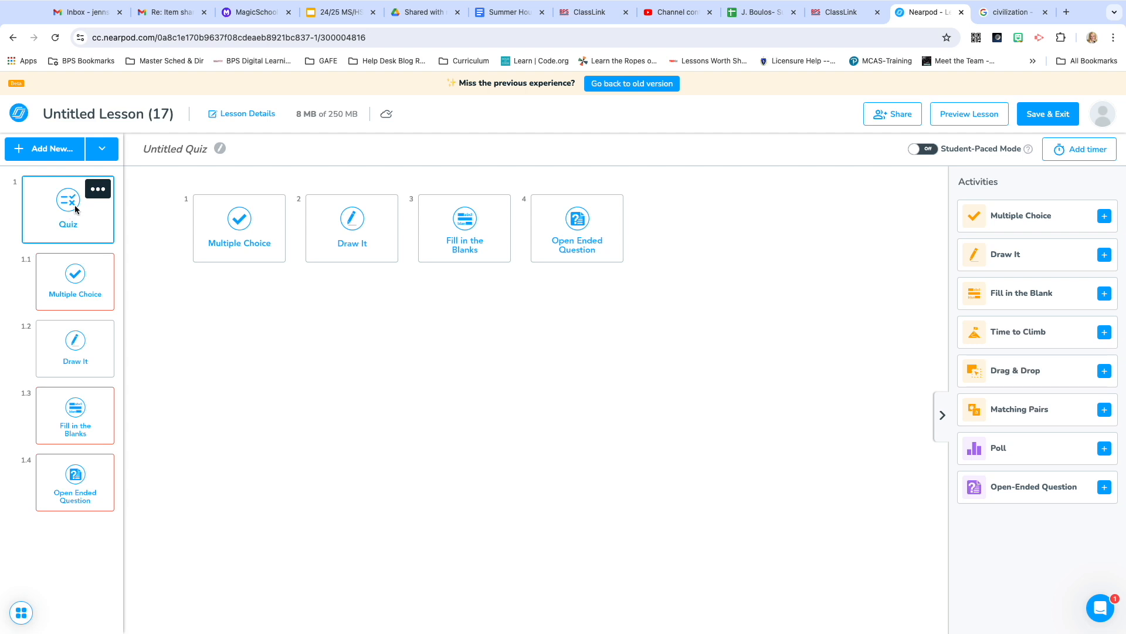
pyautogui.click(162, 148)
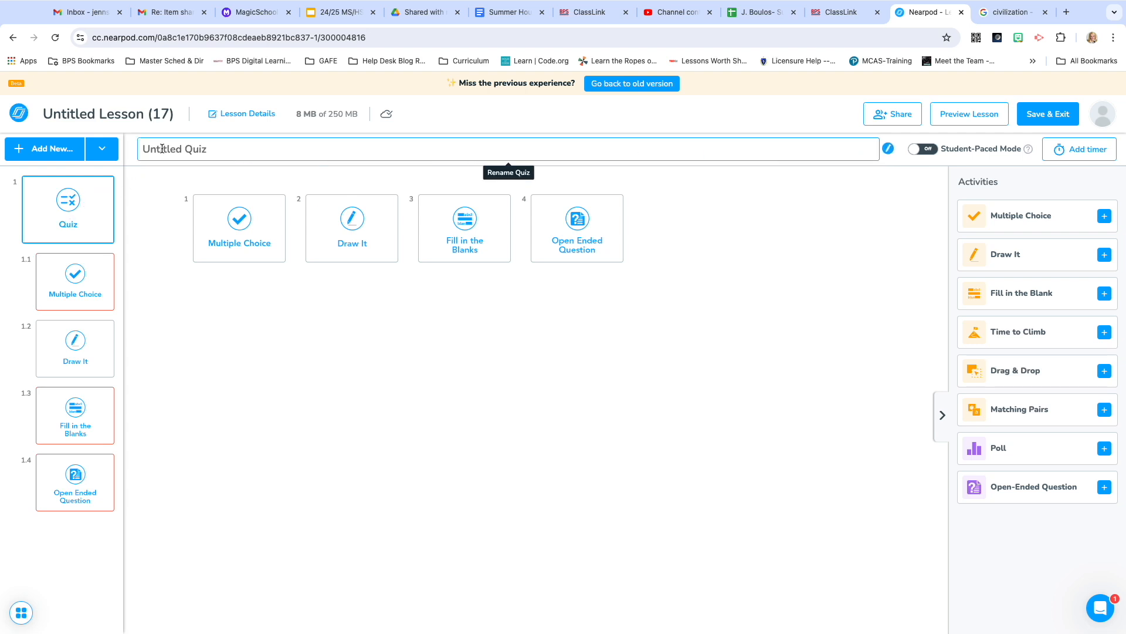
pyautogui.write('ater Cuy')
pyautogui.press('BackSpace')
pyautogui.press('BackSpace')
pyautogui.write('ycle')
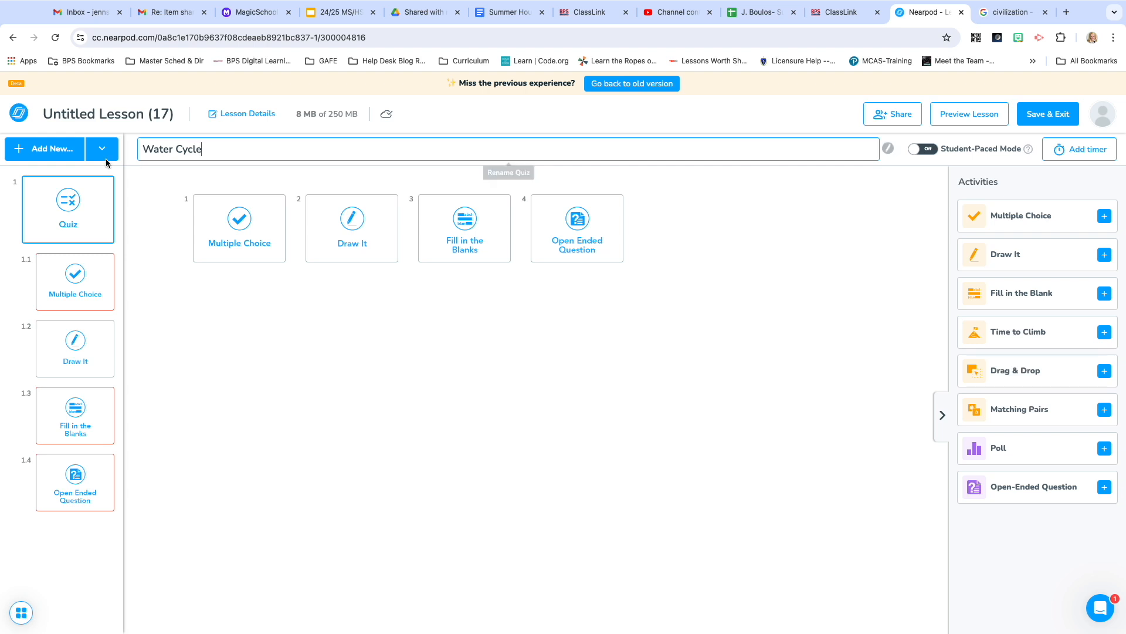
# - Rename the lesson "Water Cycle"
pyautogui.click(93, 112)
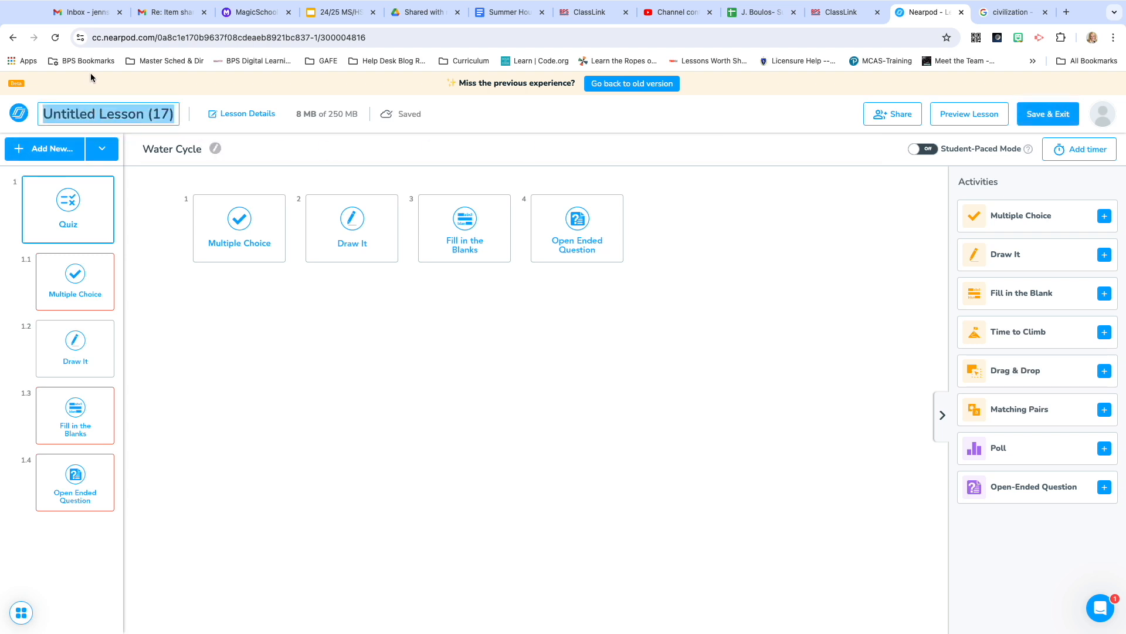
pyautogui.write('Water Cycle')
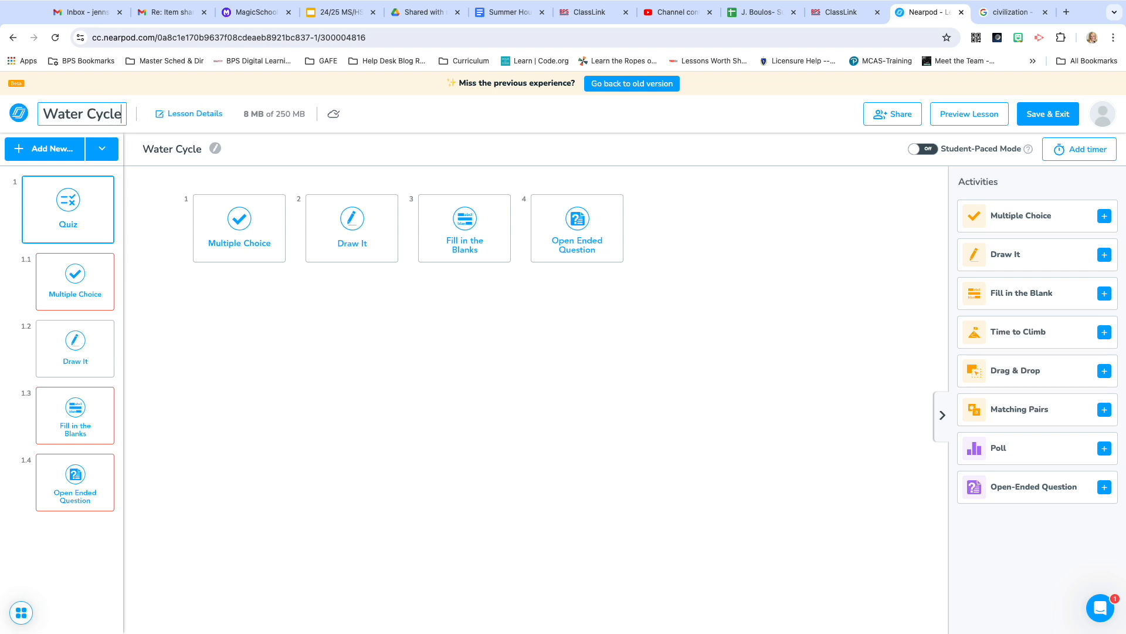
pyautogui.click(162, 383)
# - Turn on Student-Paced Mode for the quiz and view the activity timer settings without adding a timer
pyautogui.click(917, 150)
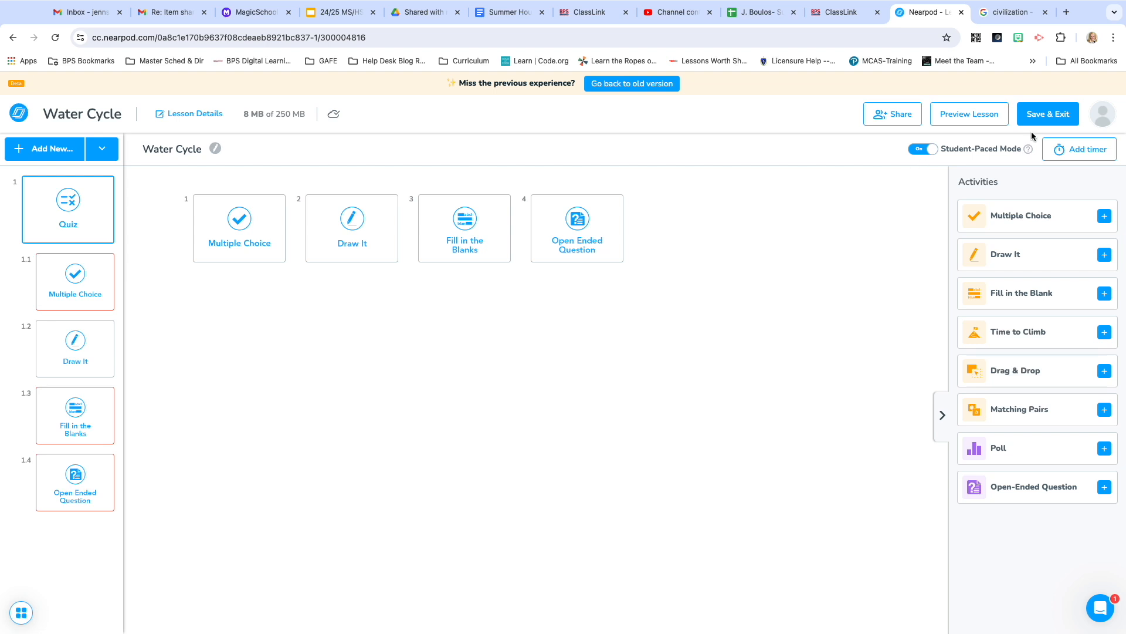
pyautogui.click(1062, 151)
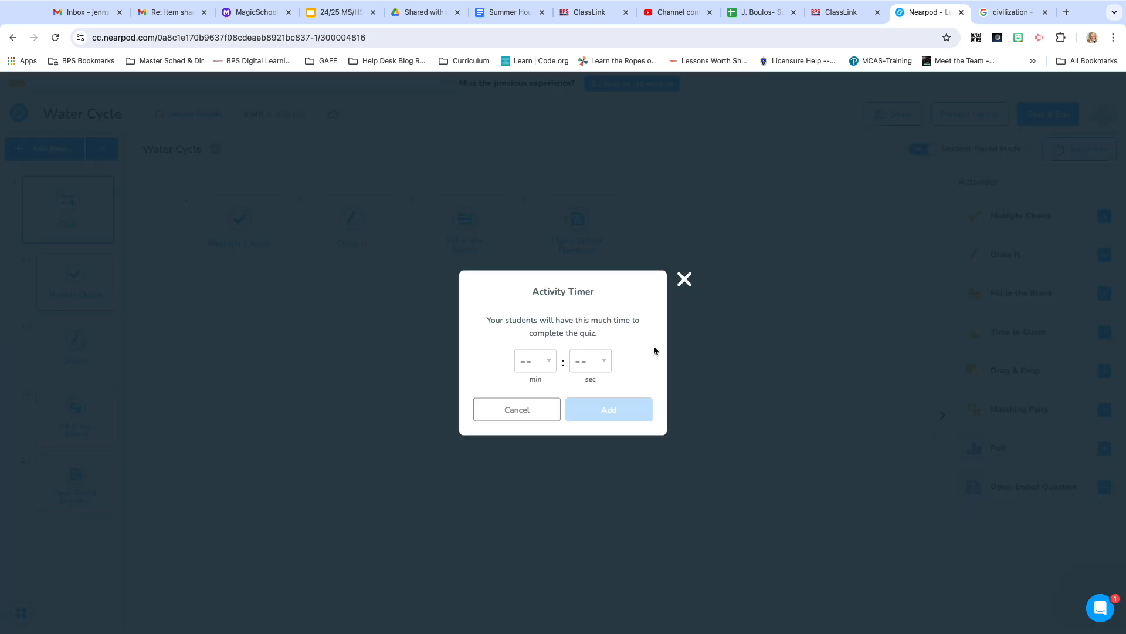
pyautogui.click(689, 284)
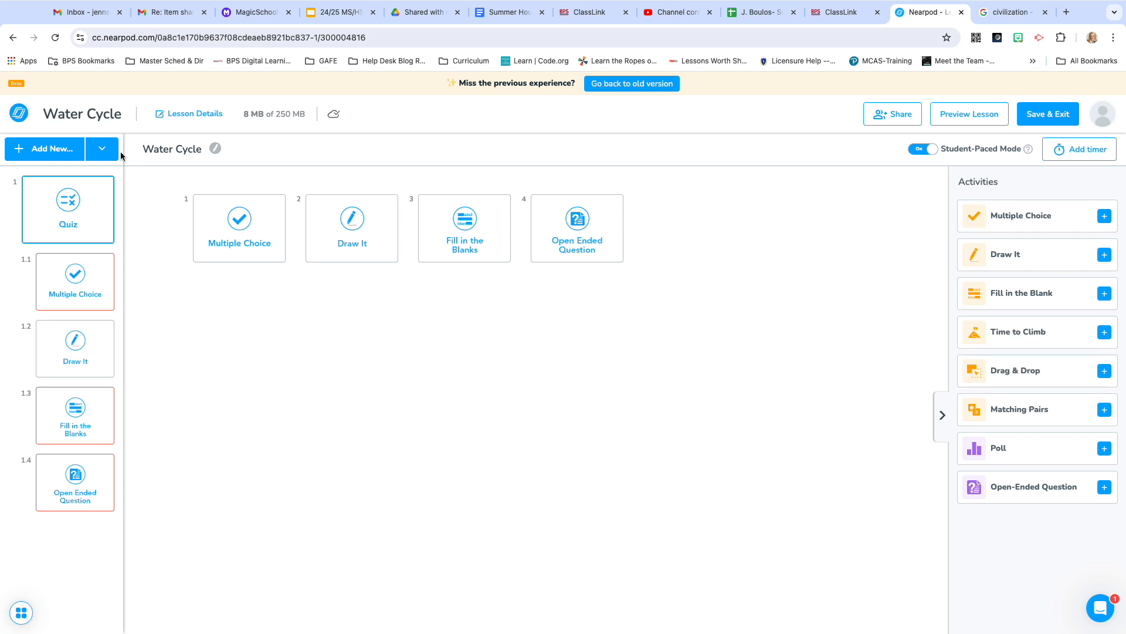
# - Leave the lesson editor and return to the My Lessons library
pyautogui.click(19, 116)
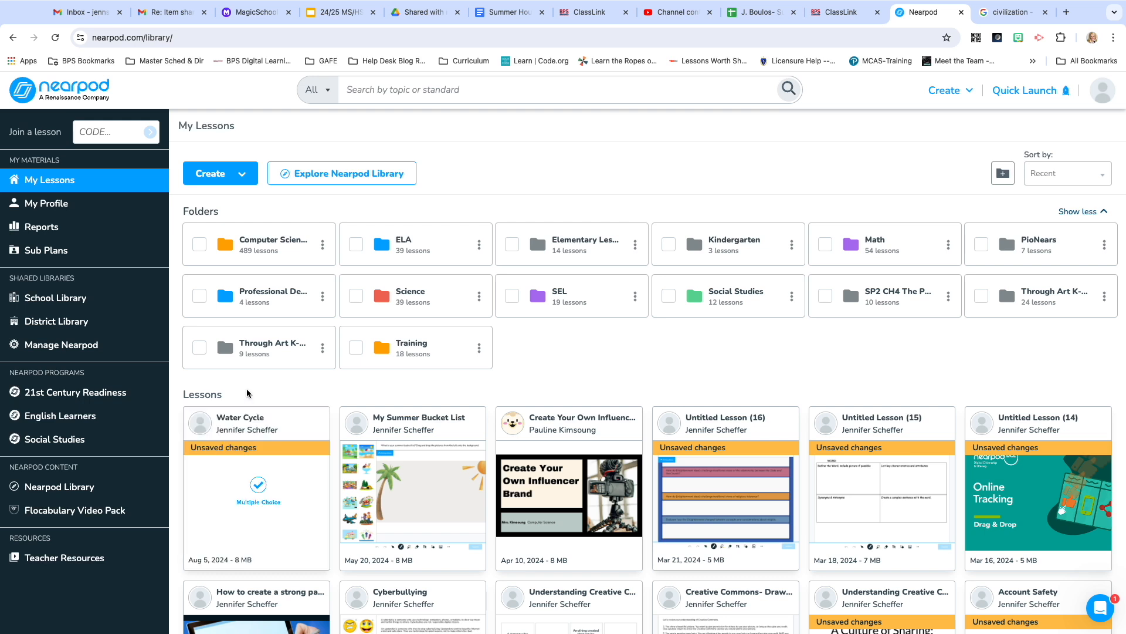
pyautogui.moveTo(232, 493)
pyautogui.moveTo(849, 10)
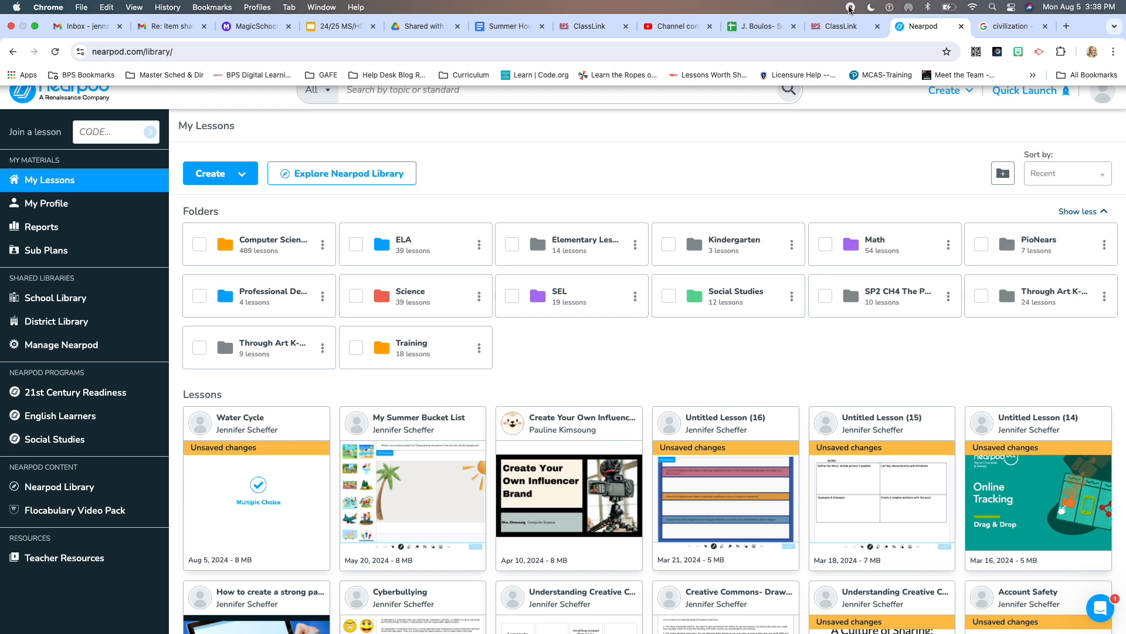